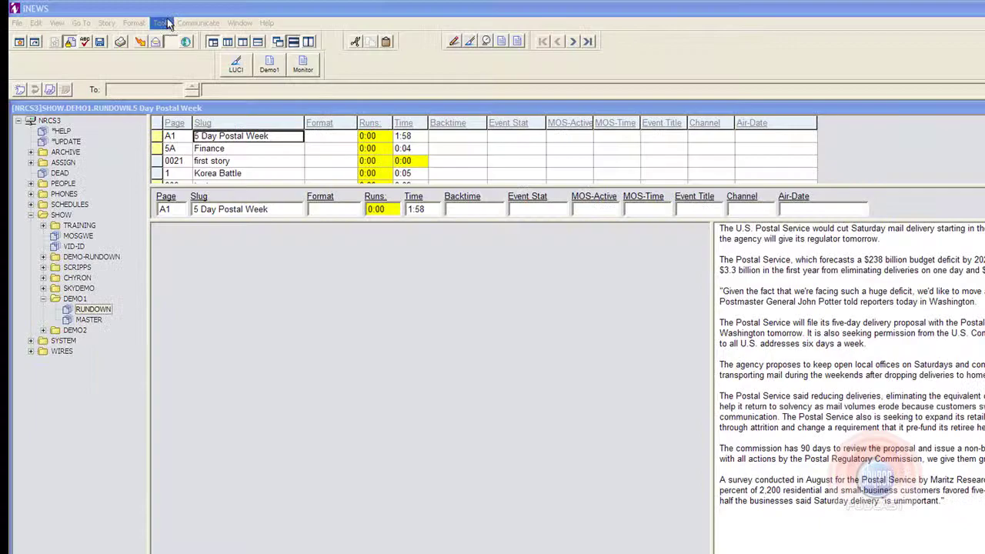
Open the Chyron LUCI plugin from the Tools > Plugins menu
click(165, 22)
mouse_move(365, 391)
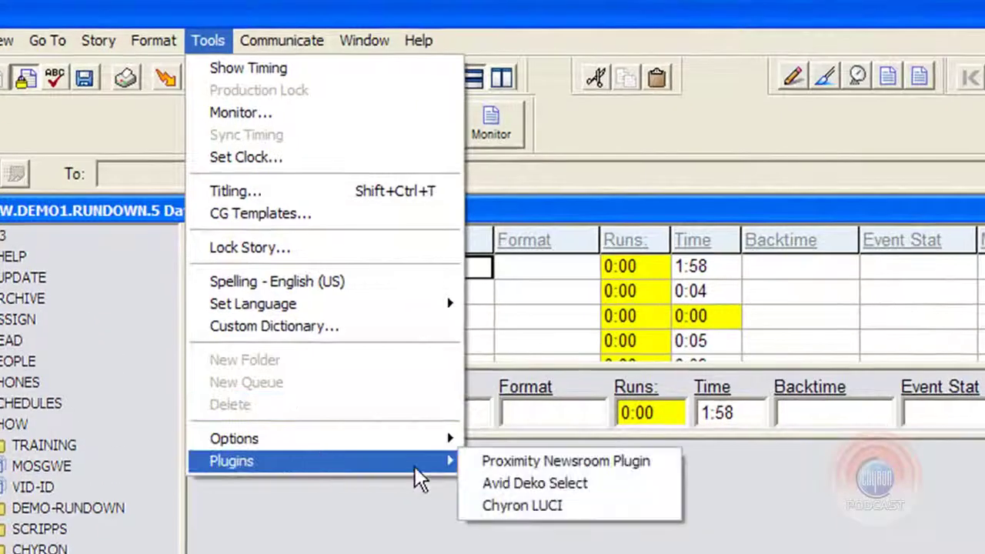
click(522, 508)
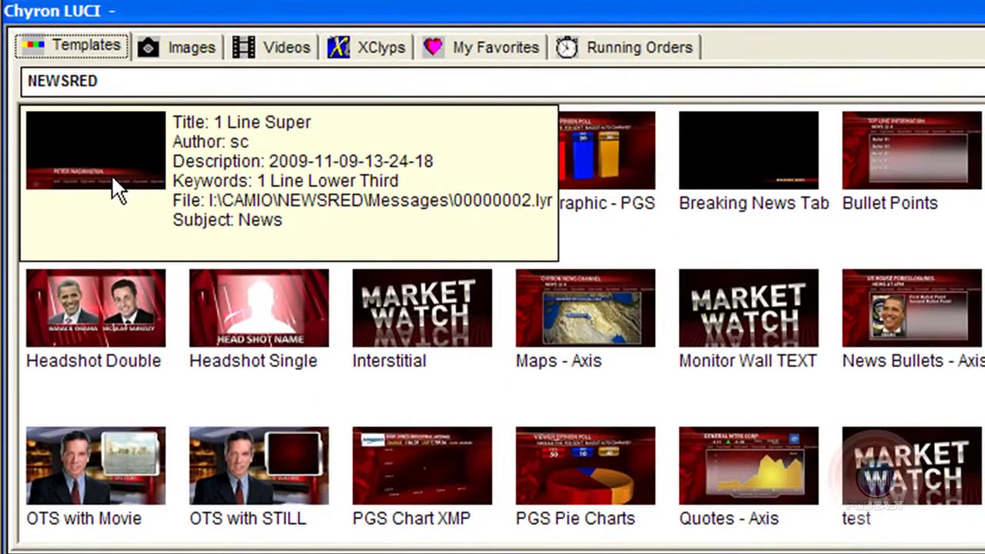
Set the 1 Line Super top line to '5- Day postal week' and check it in the large preview
double_click(65, 177)
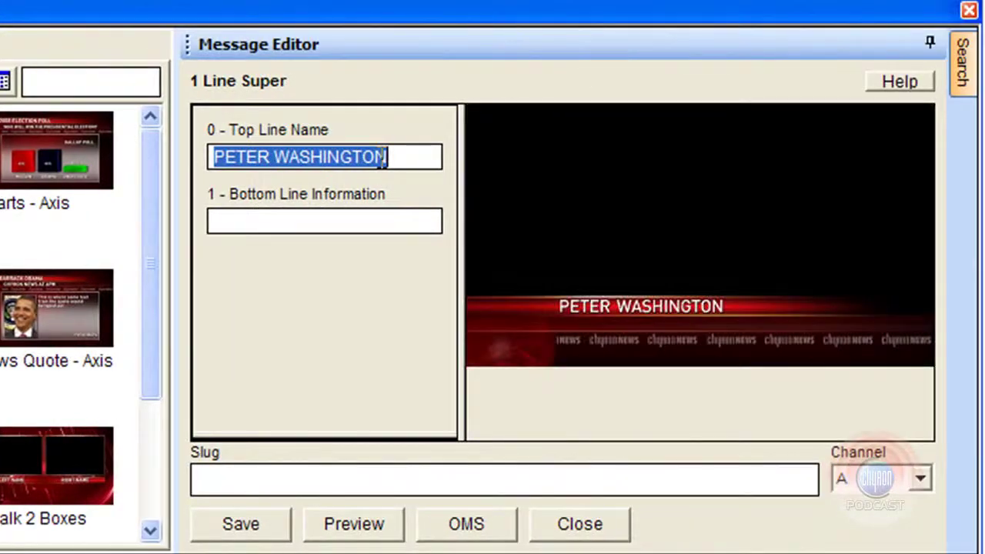
drag(216, 156, 389, 140)
text(5- Day postal week)
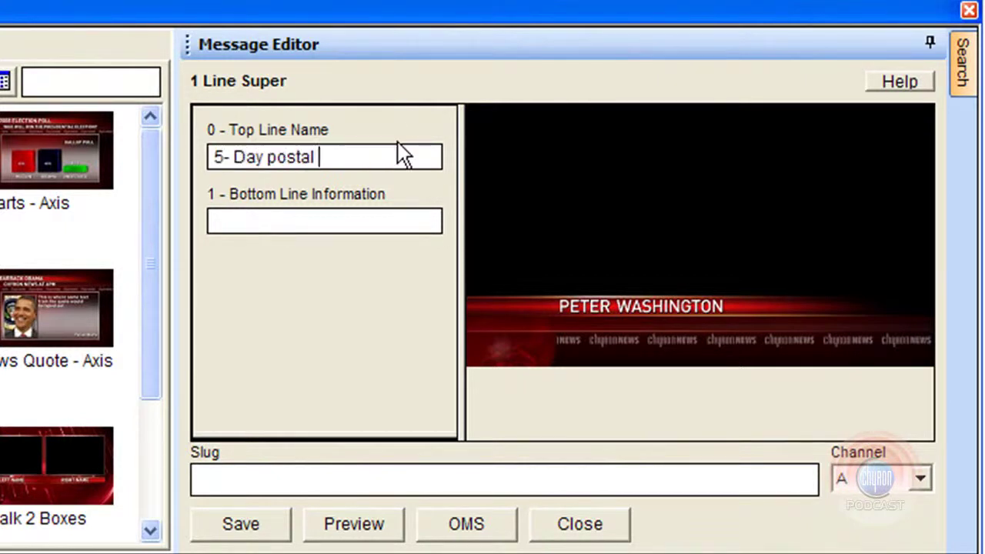
click(377, 525)
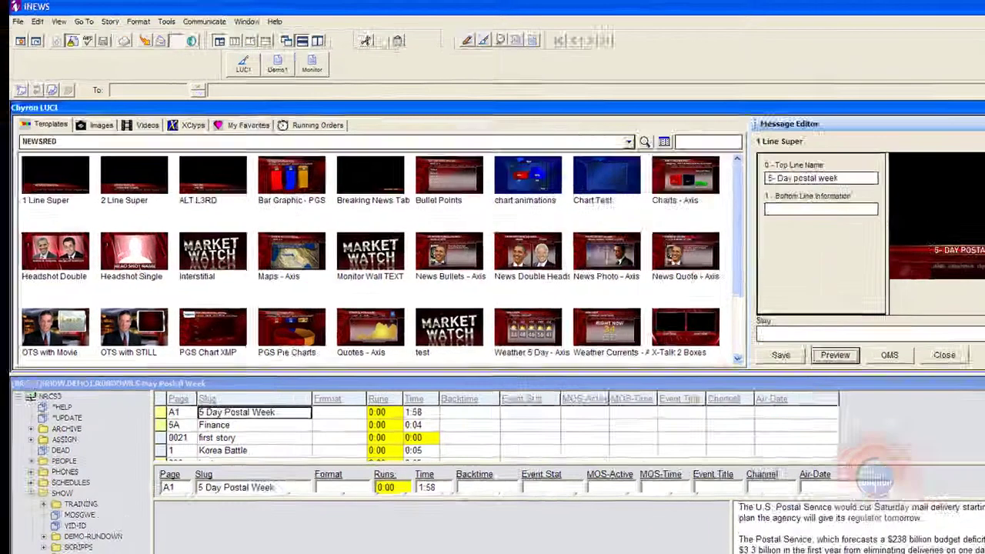
double_click(859, 203)
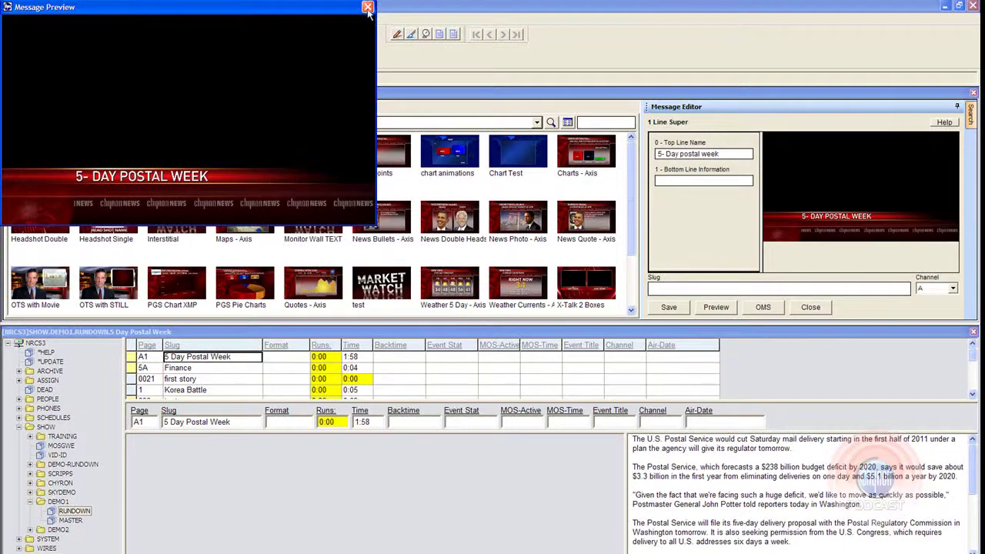
click(912, 21)
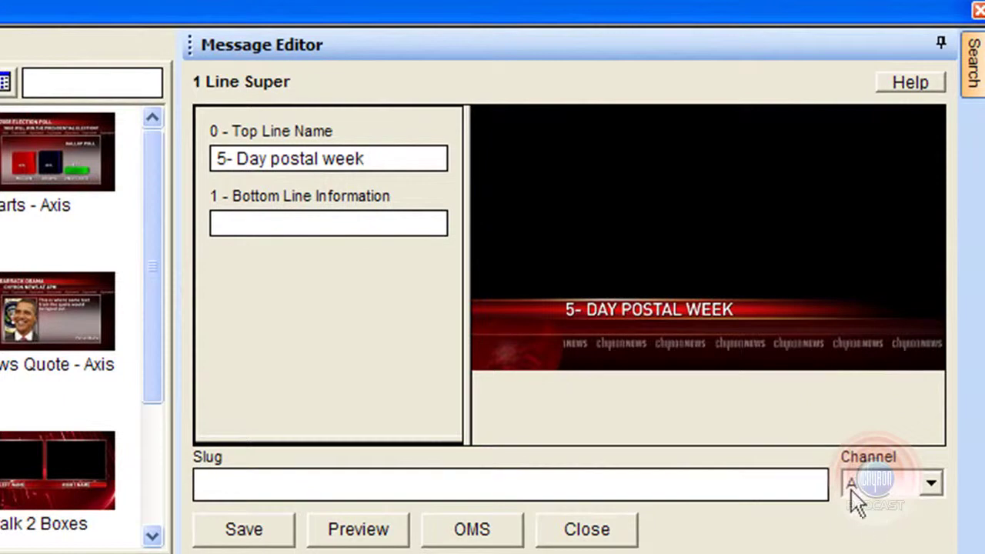
Set the super's automation to start at 00:00:00:00 with a 00:00:05:00 duration
right_click(703, 248)
click(769, 279)
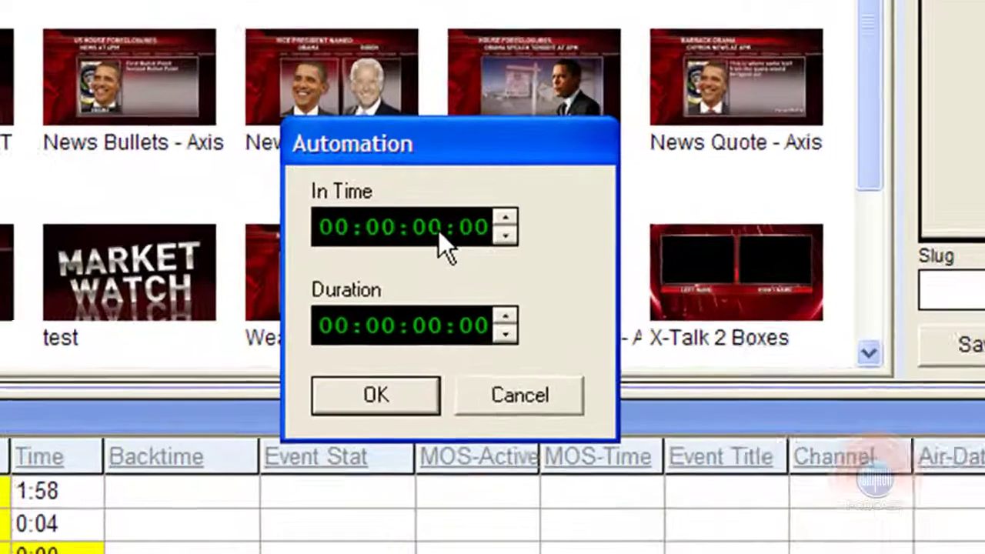
click(124, 309)
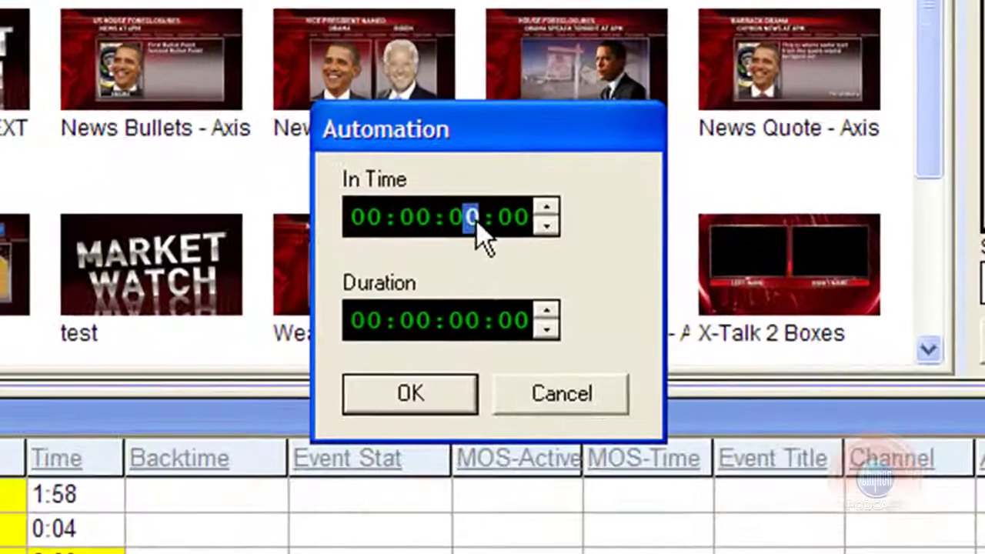
click(475, 319)
text(5)
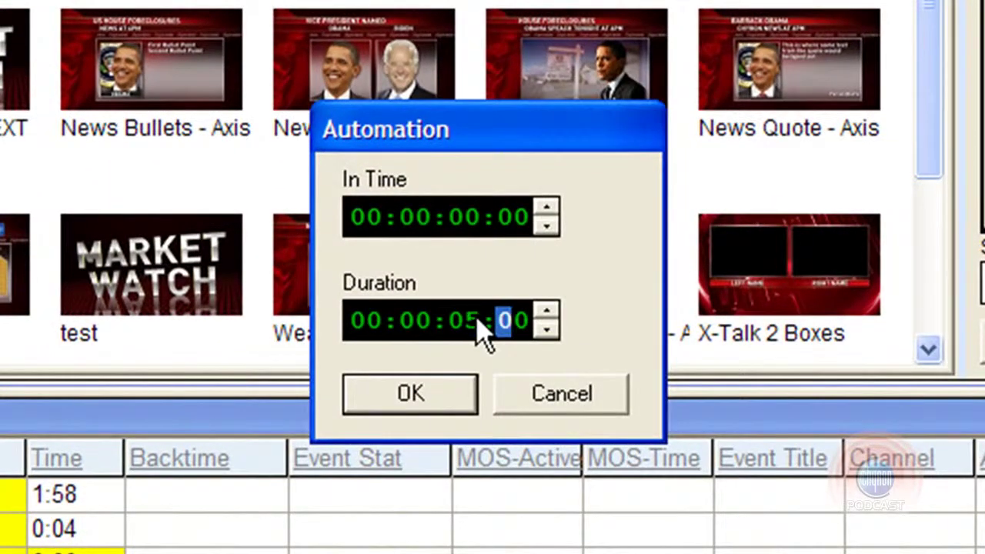
click(443, 385)
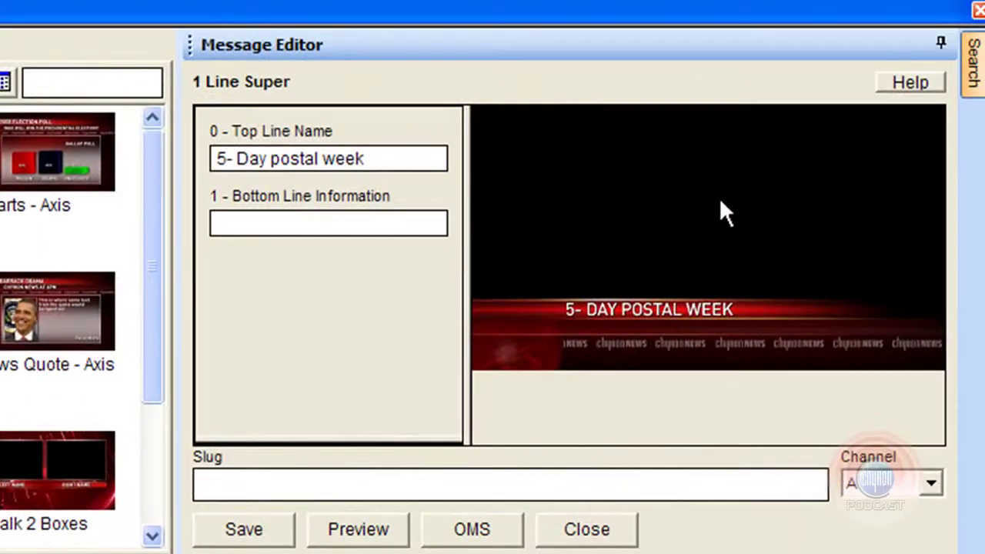
Drag the 1 Line Super message to the start of the 5 Day Postal Week story text
drag(719, 197, 360, 553)
drag(360, 89, 149, 310)
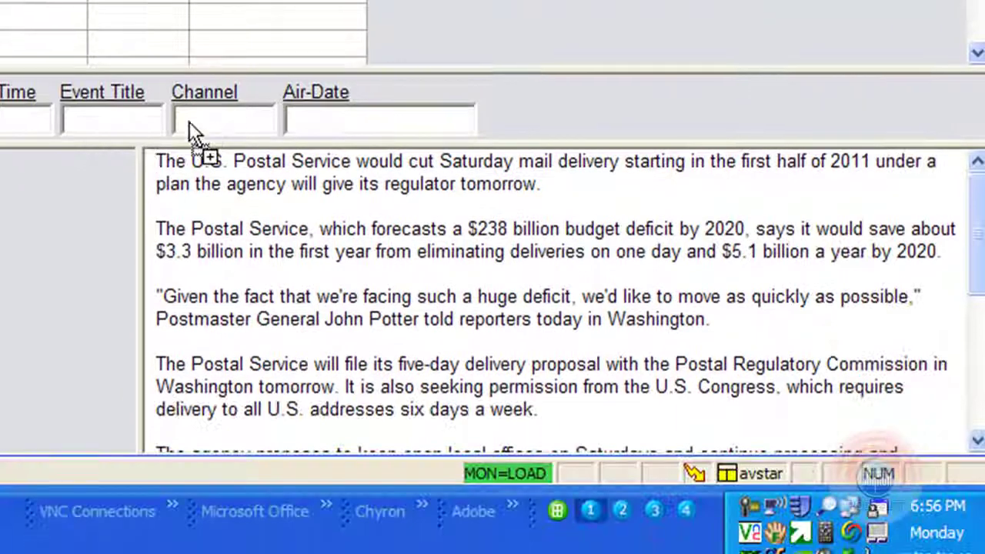
drag(149, 158, 149, 158)
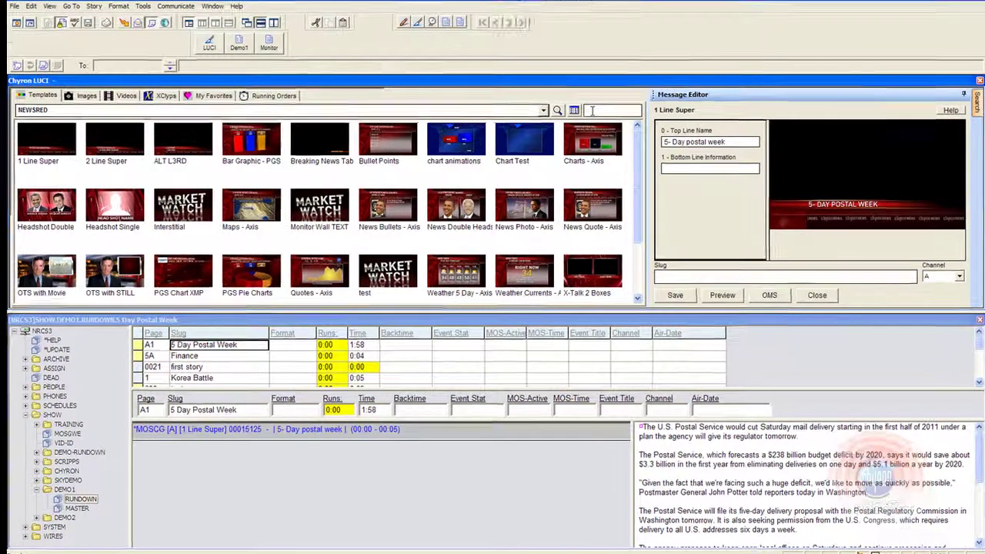
Search the templates for OTS and enlarge the thumbnails to 200%
click(586, 111)
text(o)
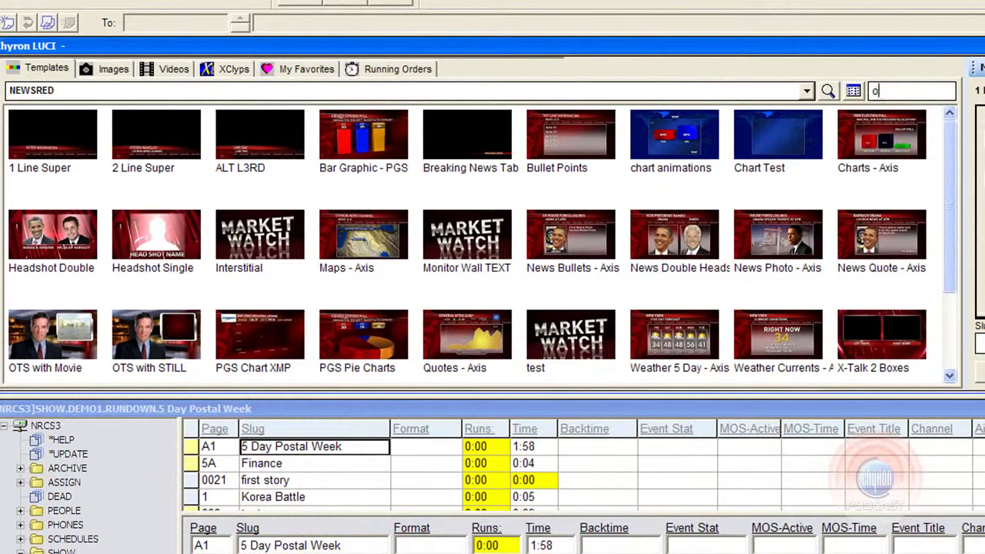
key(Return)
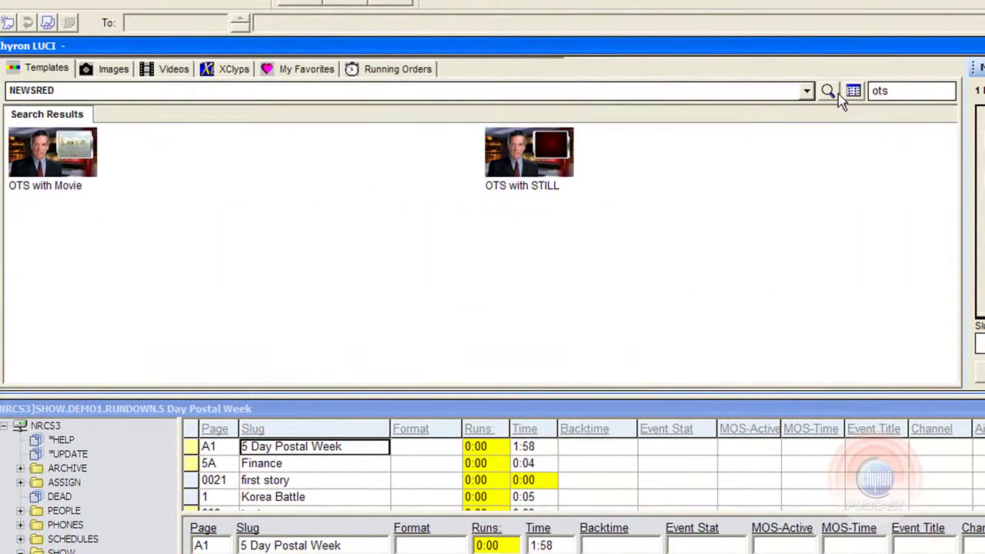
click(853, 91)
click(835, 181)
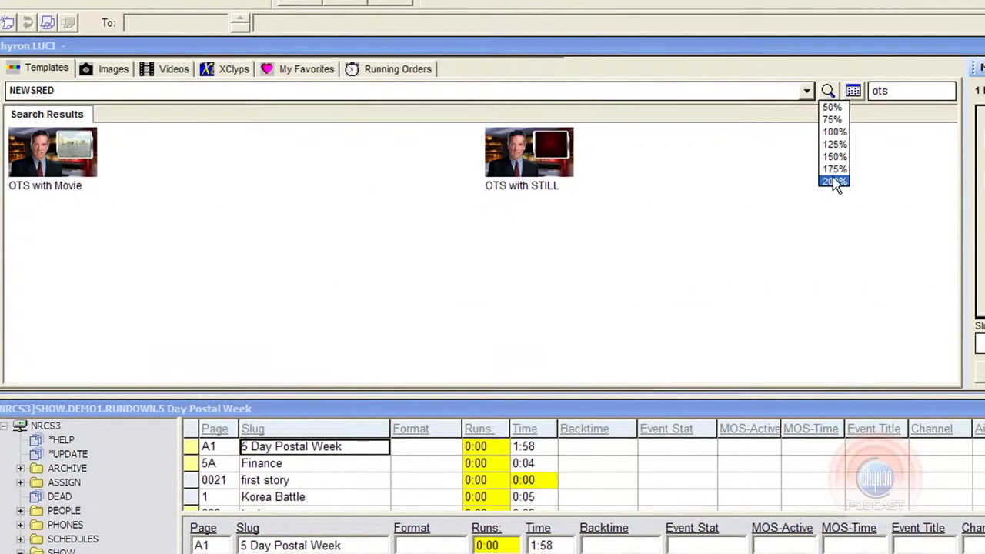
click(836, 182)
Open the OTS with STILL template and create a new Axis graphic from the AXIS PICTURE slot
double_click(608, 171)
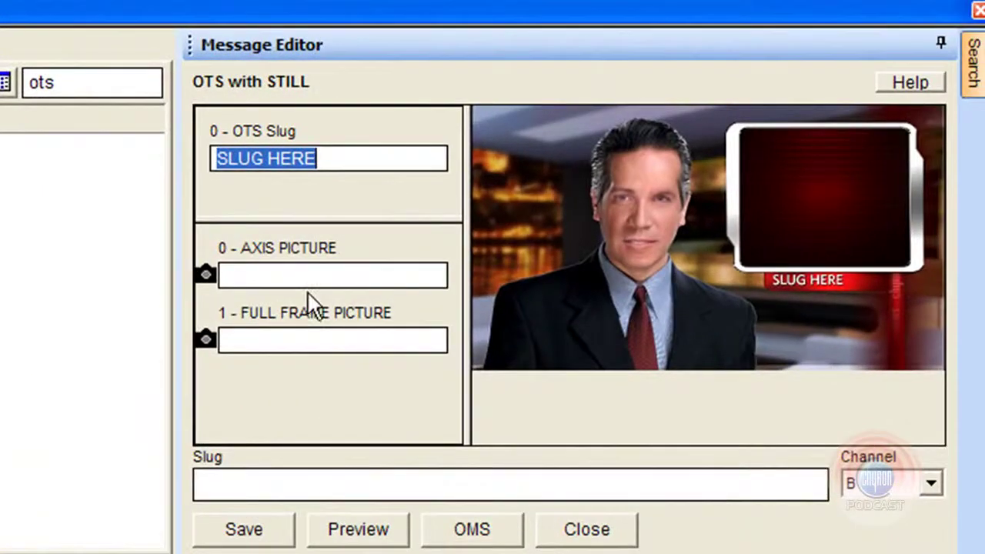
click(381, 273)
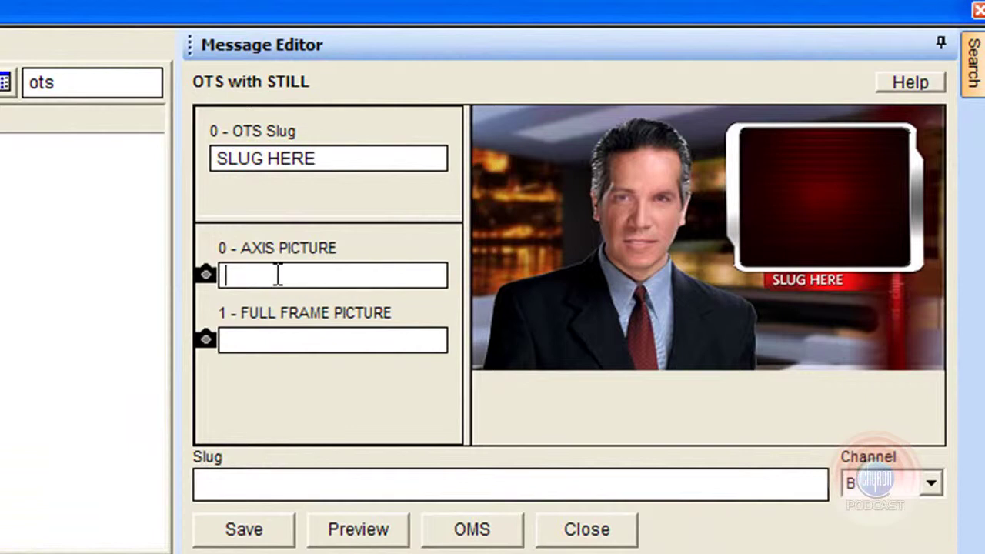
right_click(278, 274)
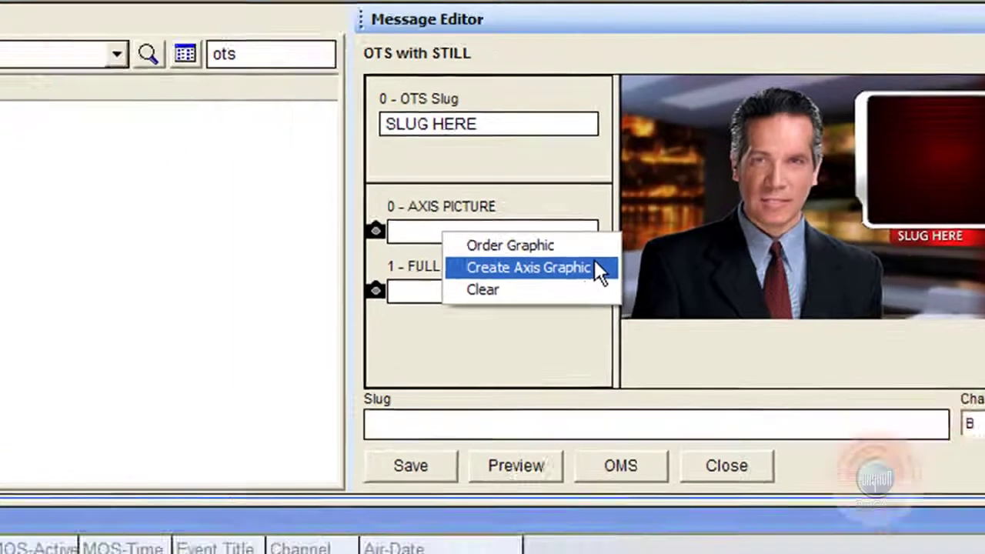
click(444, 311)
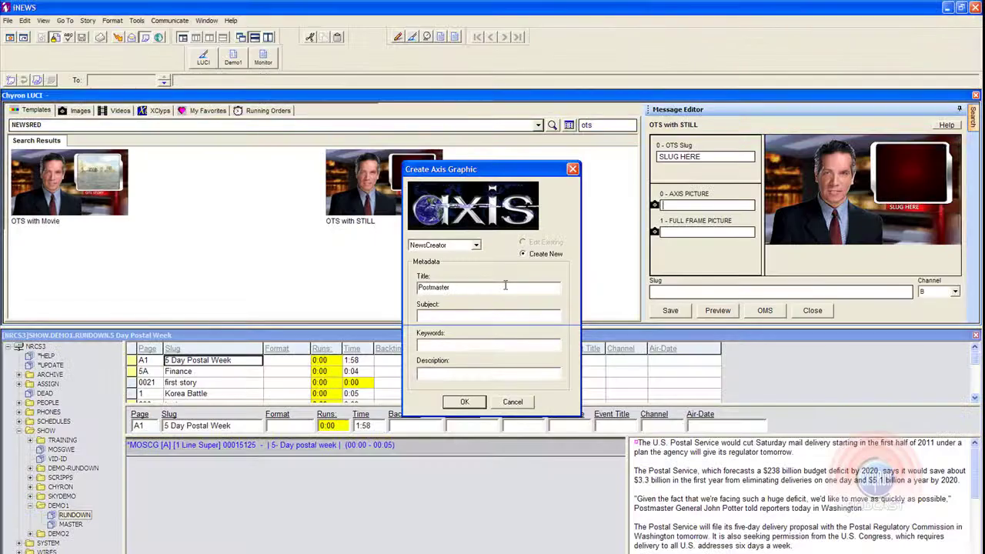
Submit the Postmaster request so Axis Graphics Creator loads with the OTS template
key(Return)
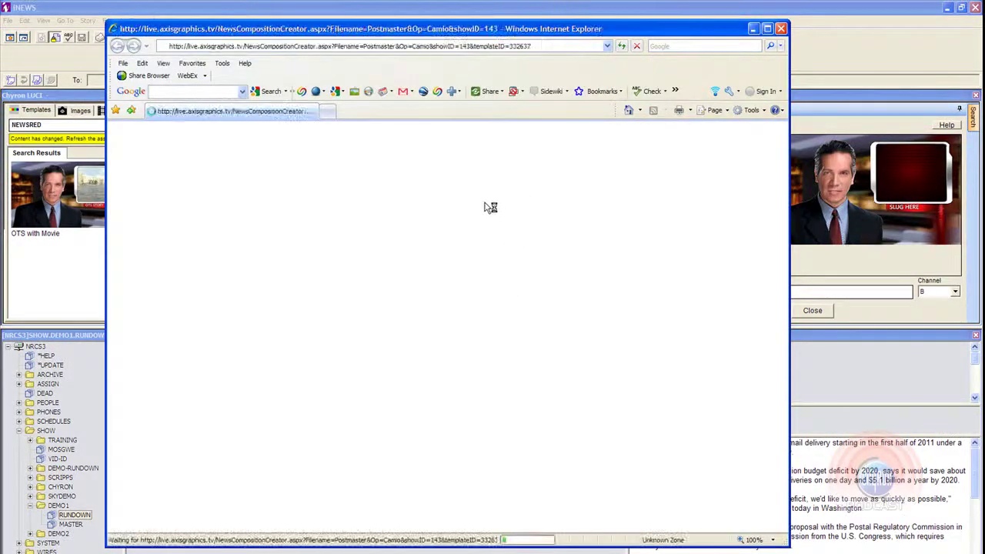
mouse_move(415, 194)
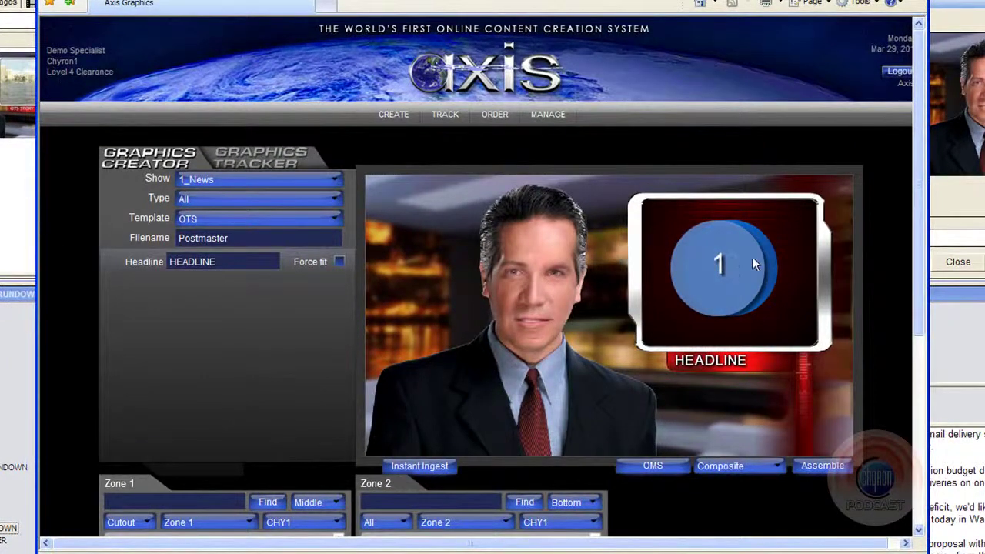
Search Zone 1 for the postmaster's headshot, fixing a typo in the keywords
drag(917, 213, 916, 273)
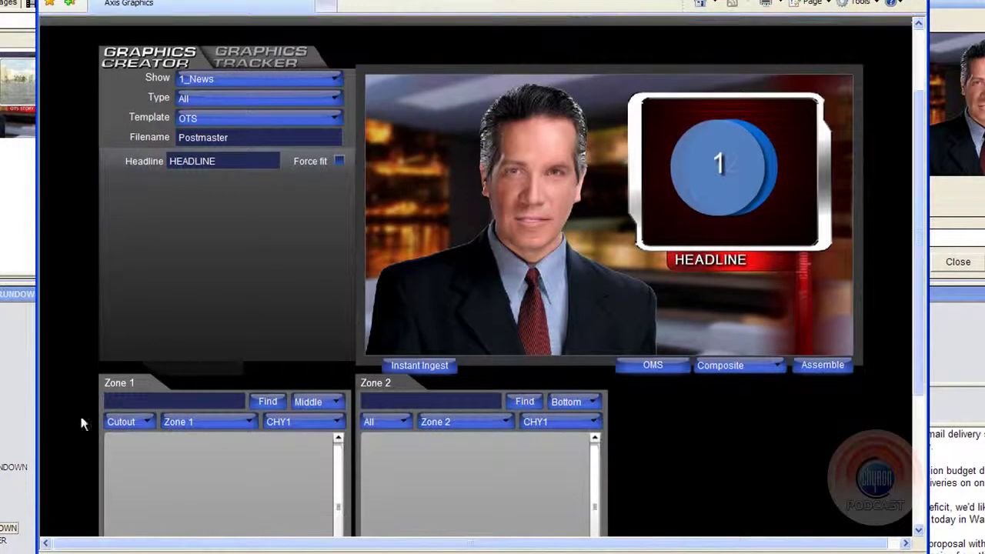
click(131, 399)
text(jophn potter)
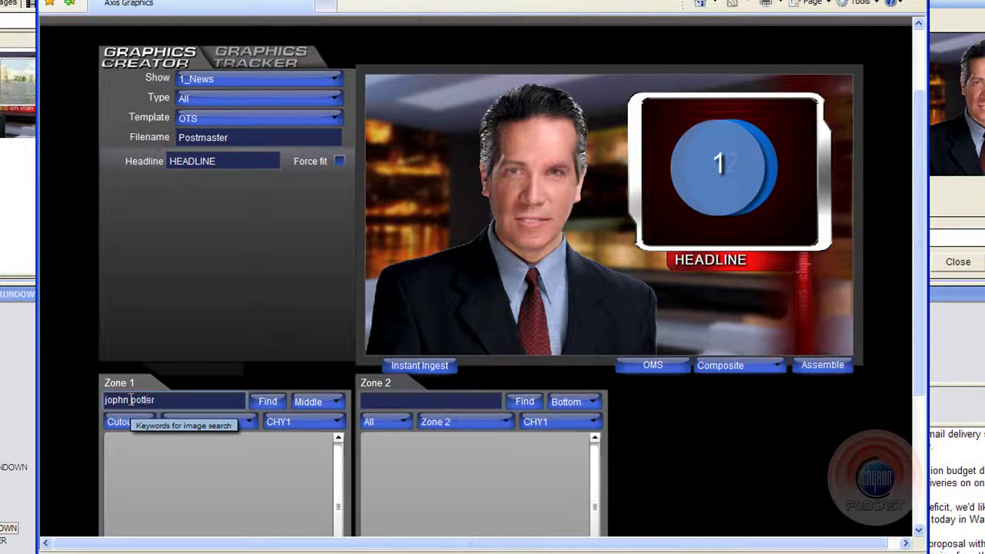
key(Return)
click(119, 400)
key(BackSpace)
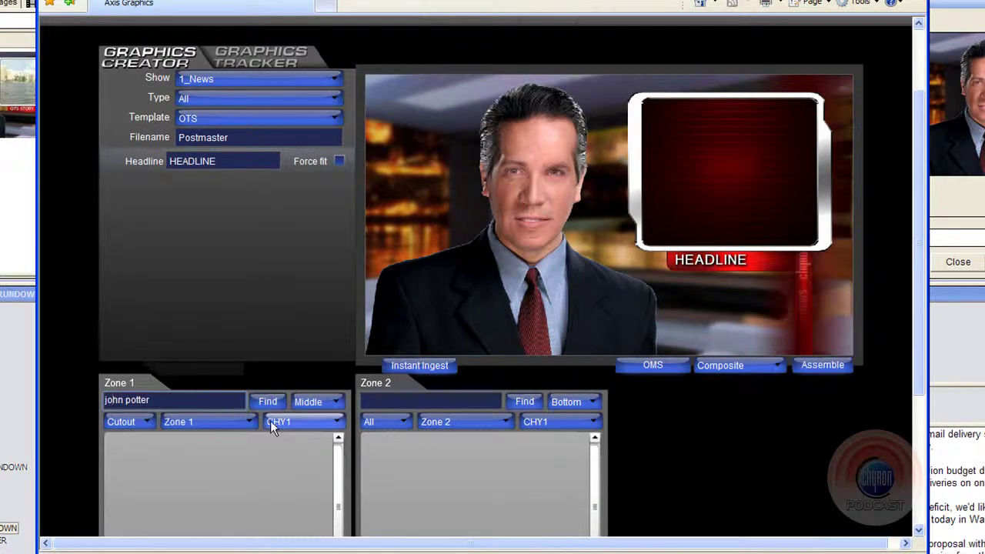
Switch the image source to AP, place headshot 449711 in the OTS box, and shift it left
click(306, 422)
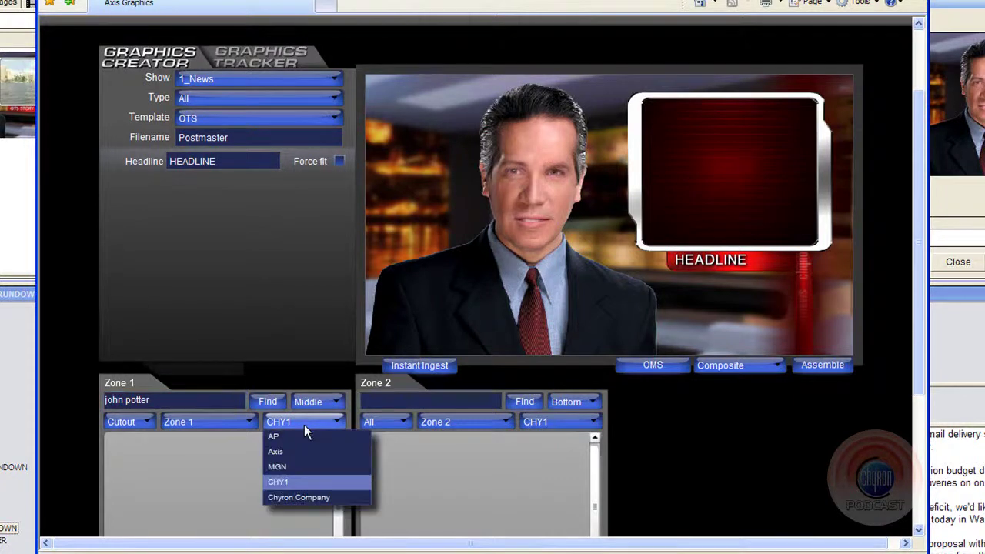
click(296, 435)
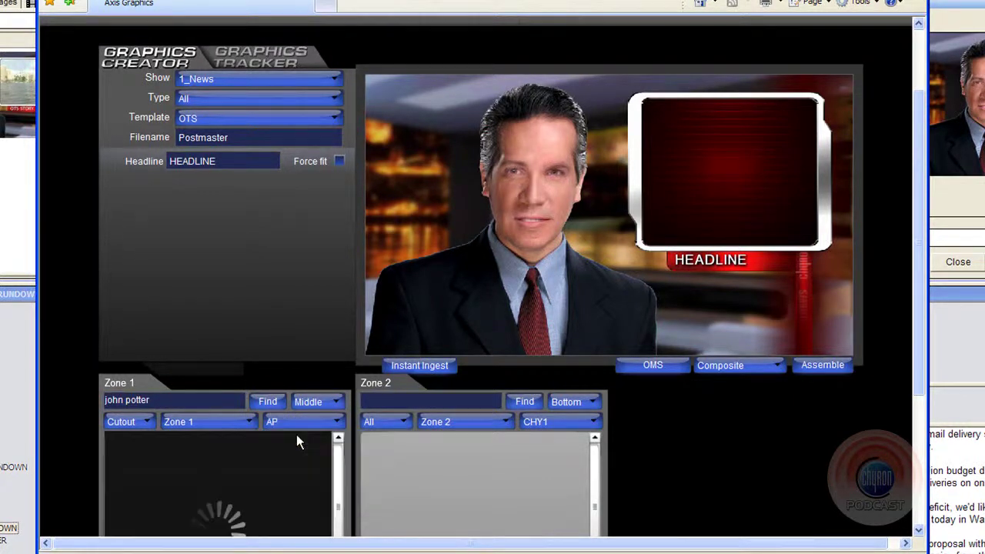
click(155, 467)
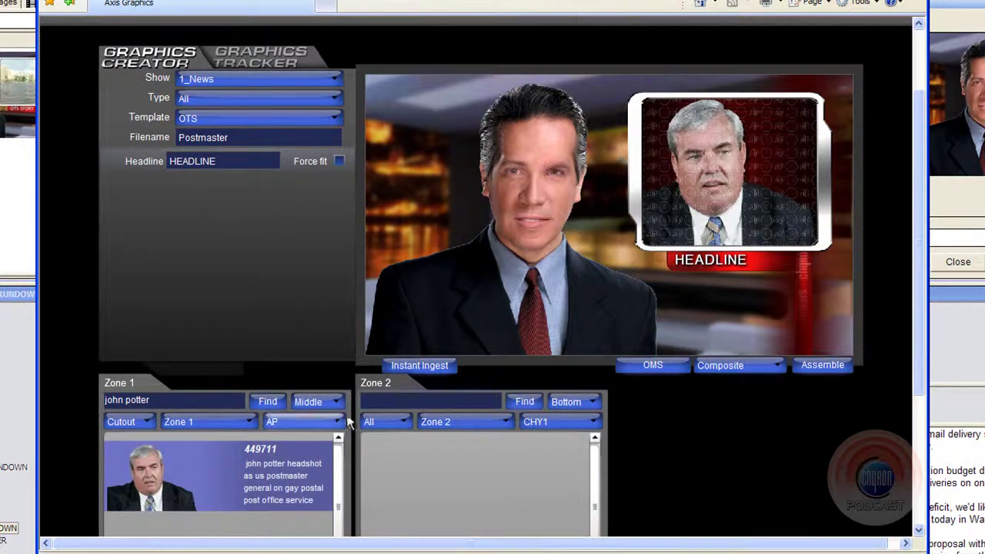
drag(691, 182, 666, 178)
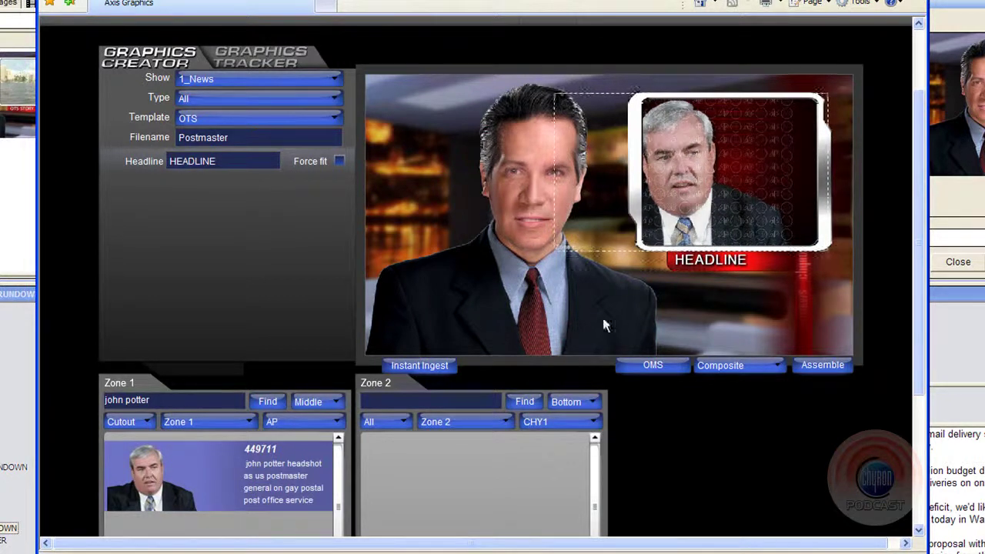
Search Zone 2 images for USPS in the AP source
click(464, 396)
text(USPS)
key(Return)
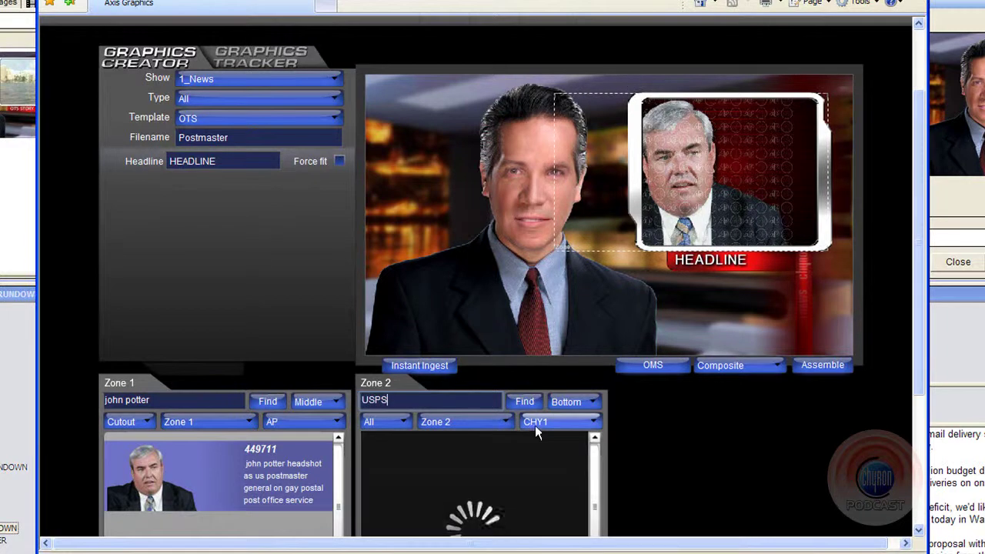
click(548, 426)
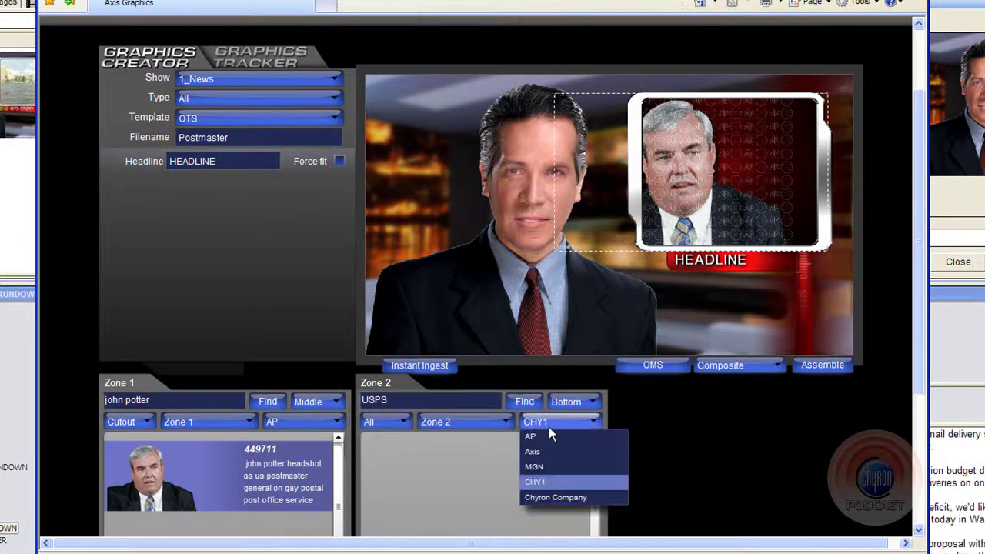
click(549, 437)
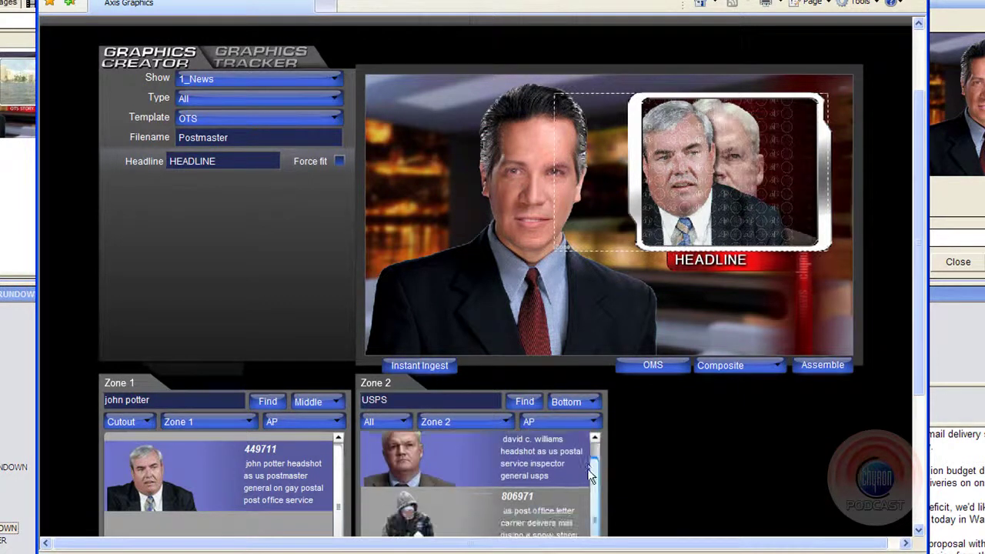
scroll(431, 481, down, 3)
Use the USPS mailbox image 806560 as the background and shift it right
click(428, 493)
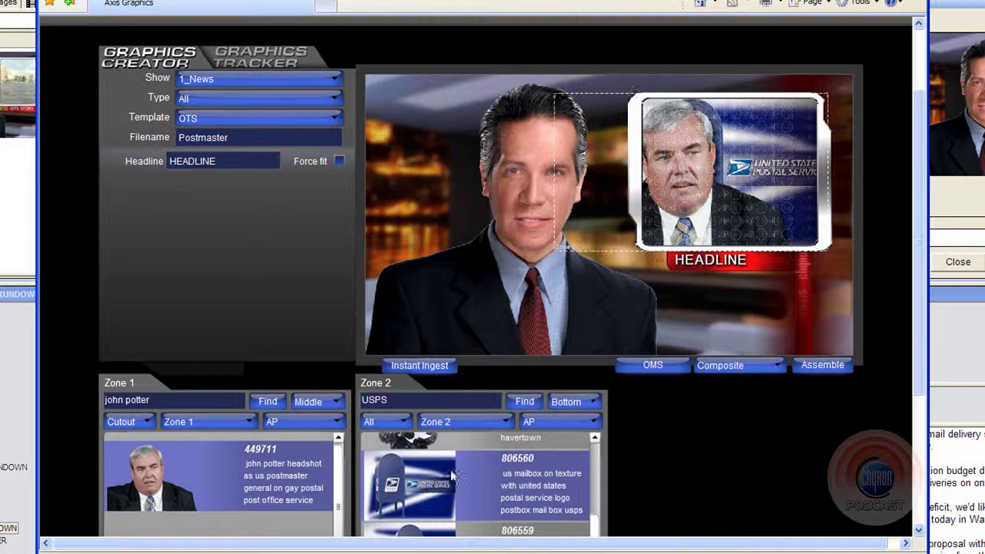
drag(725, 151, 682, 163)
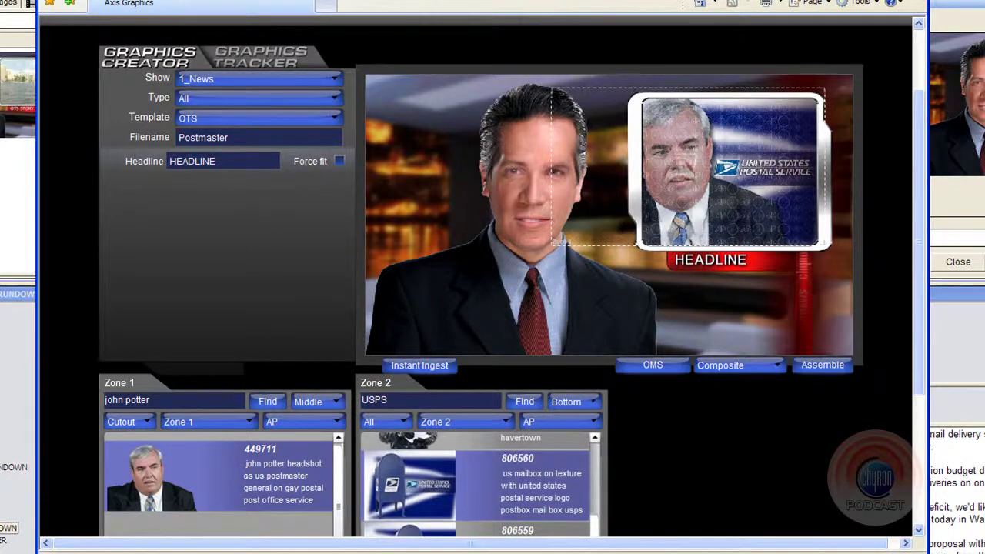
drag(753, 160, 781, 164)
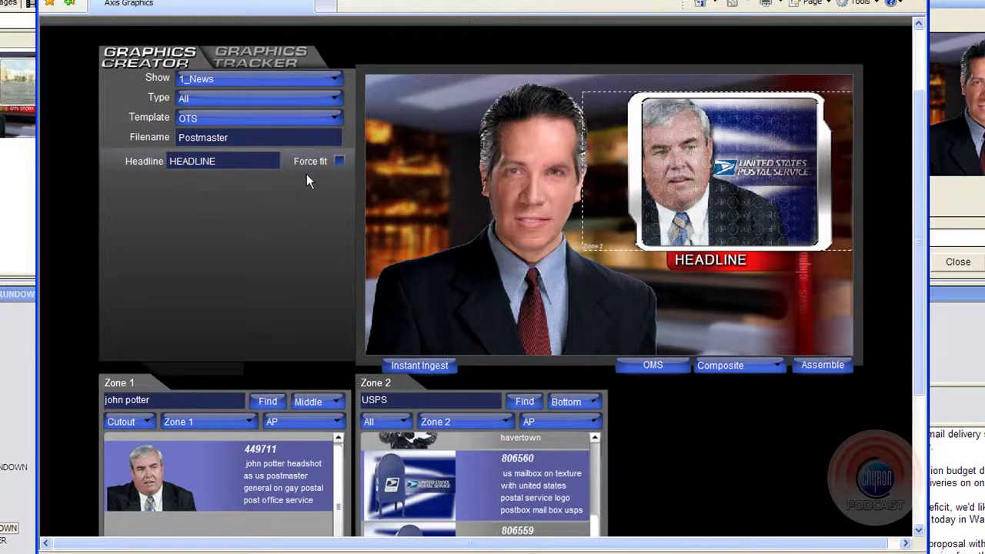
click(270, 161)
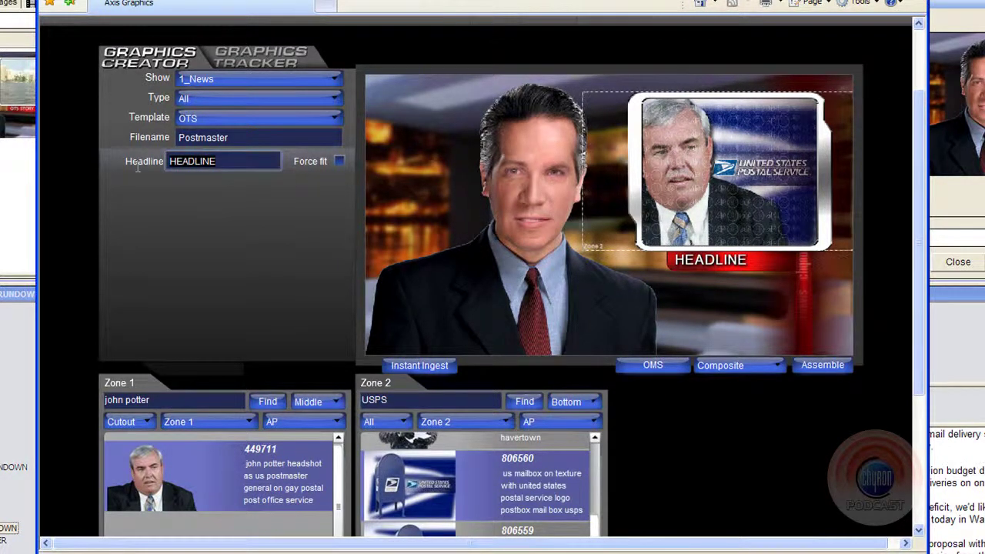
Enter the headline POSTAL CHANGES and assemble the Postmaster graphic
text(POSTAL)
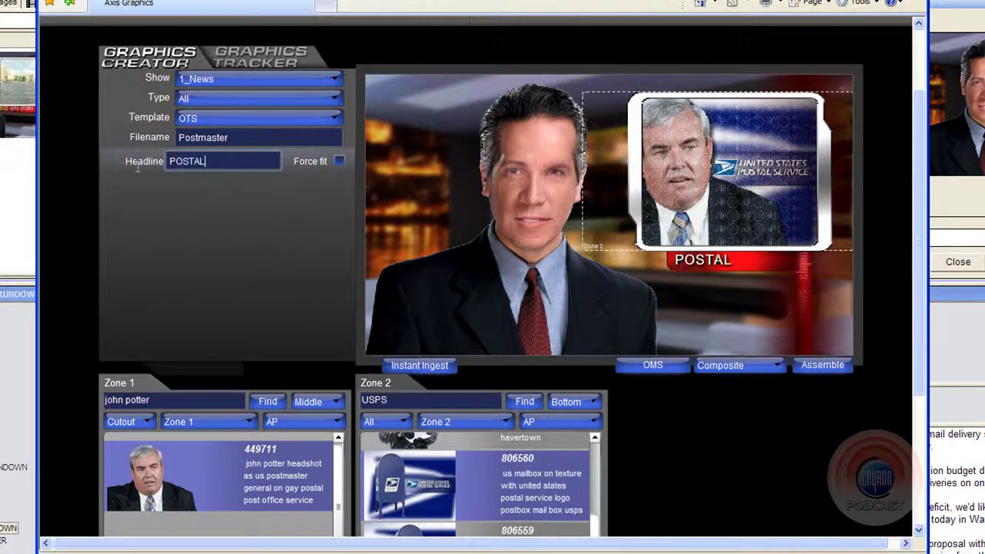
text( CHANGES)
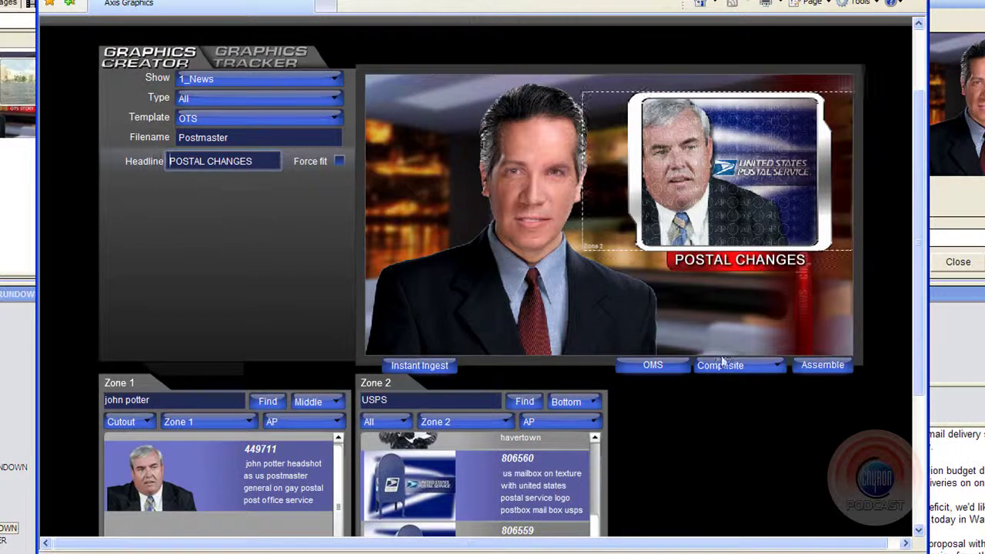
click(822, 366)
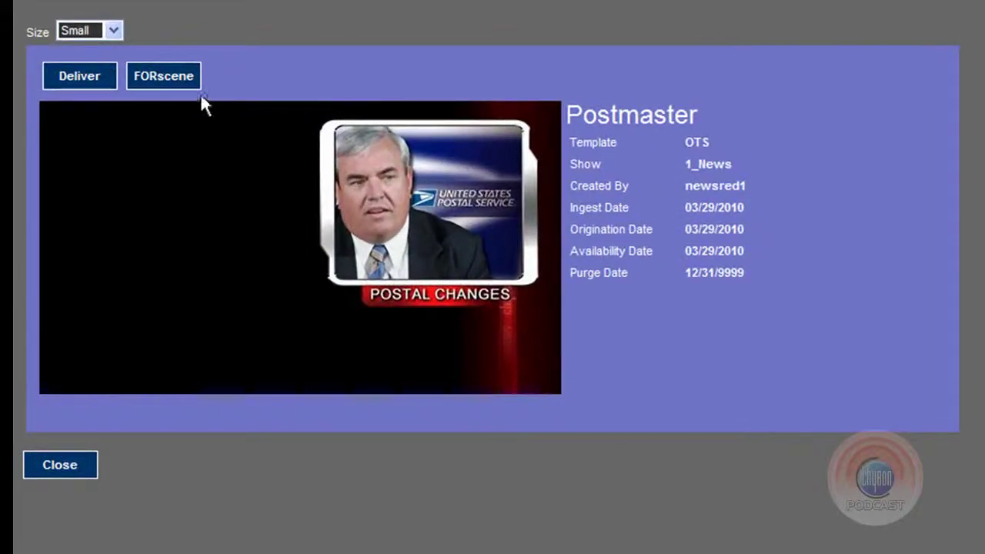
Deliver the Postmaster still at Small size and close the delivery window
click(115, 30)
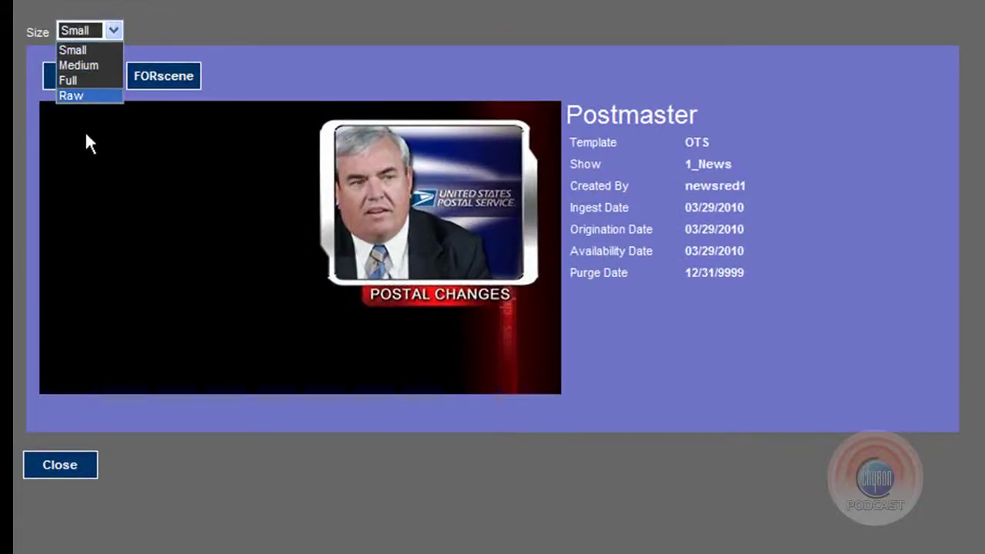
click(110, 165)
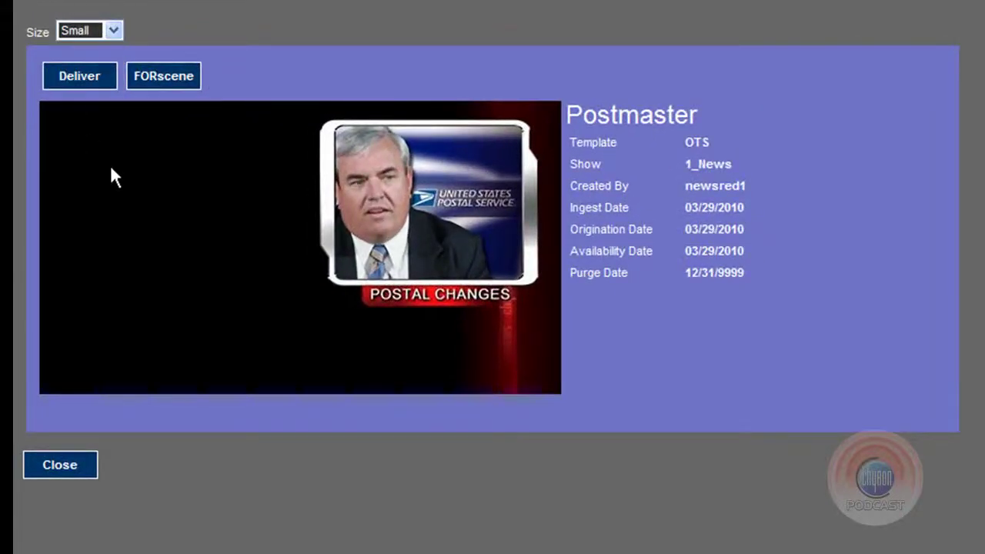
click(86, 79)
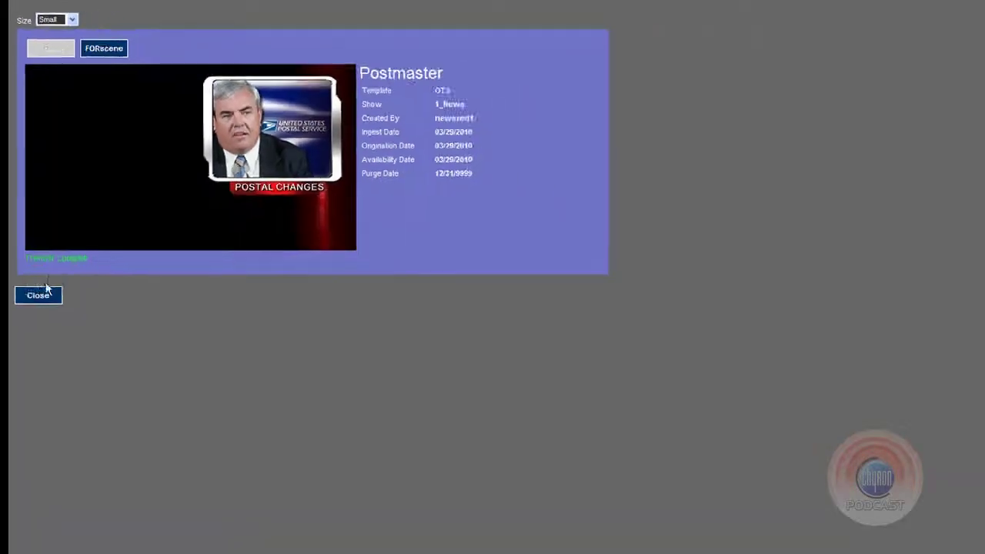
click(32, 247)
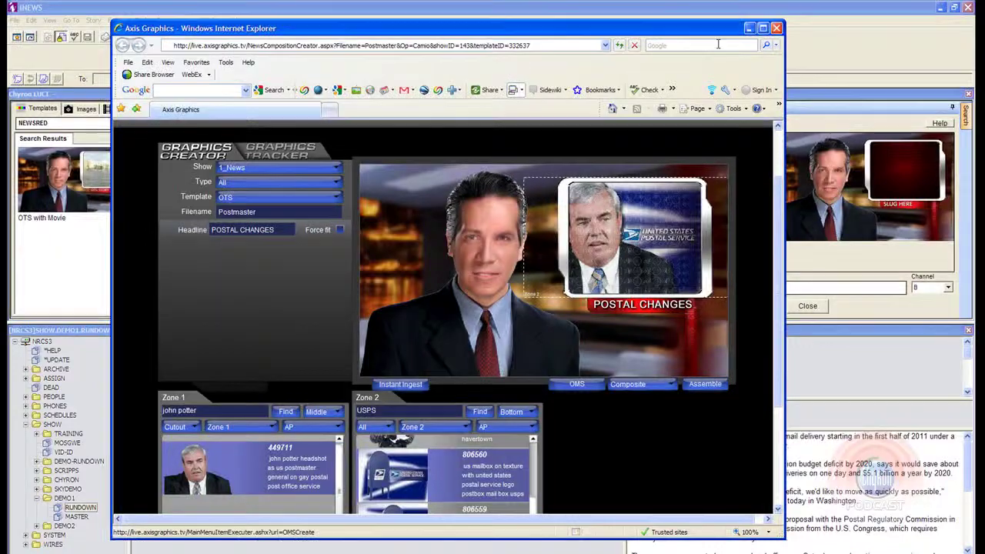
Close the Axis browser and replace the OTS slug 'SLUG HERE' with '5 DAY DELIVERY'
click(776, 29)
click(708, 154)
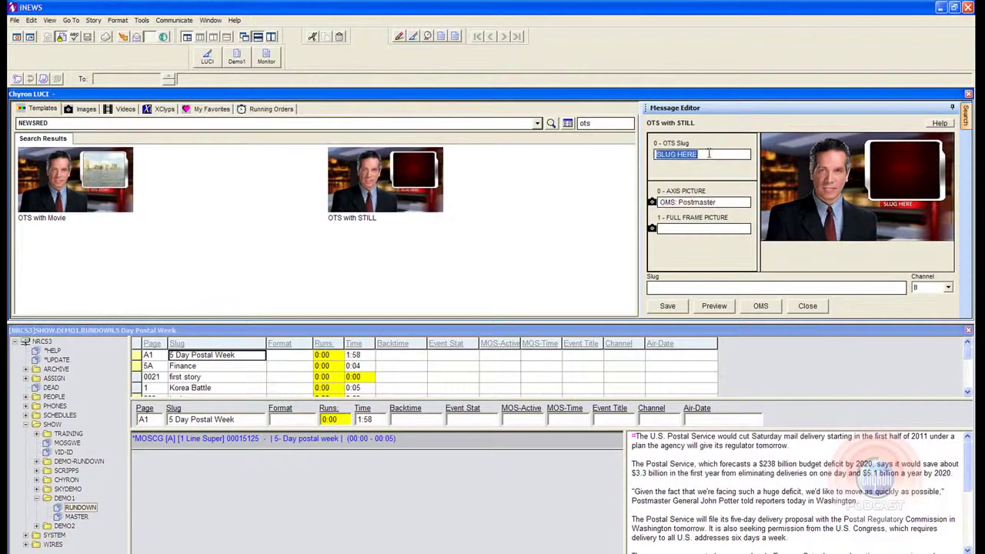
text(5 DAY DELIVERY)
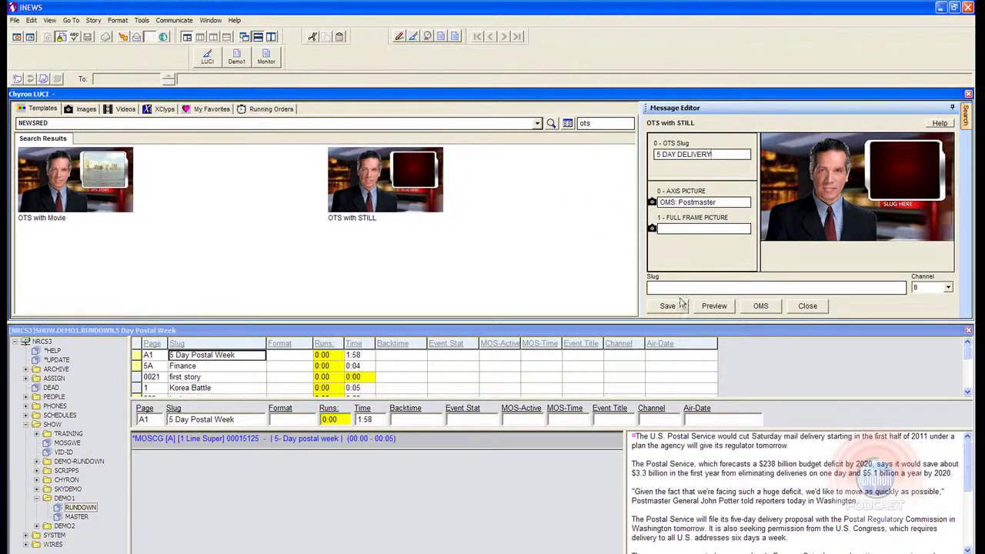
Refresh the preview and check the full-size Postmaster graphic before closing it
click(715, 306)
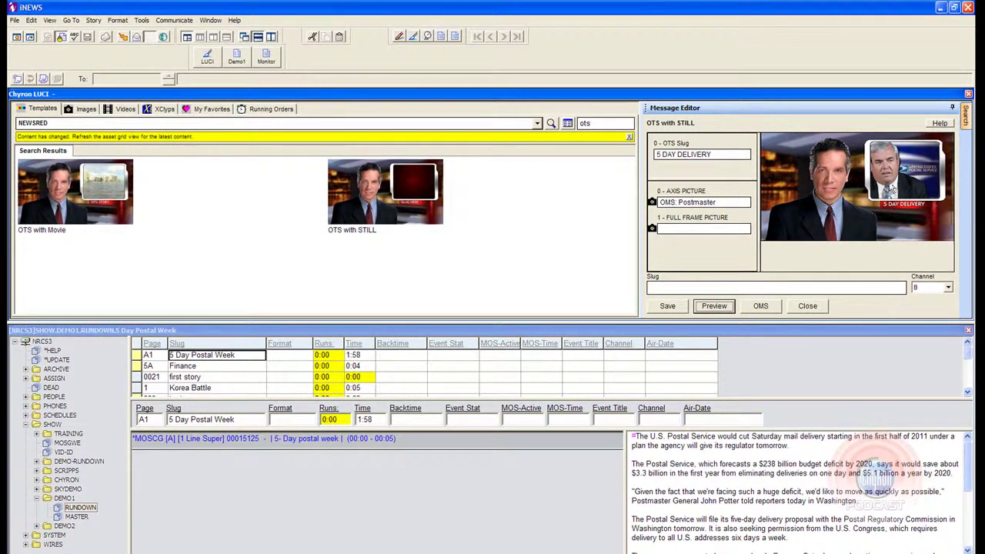
key(Return)
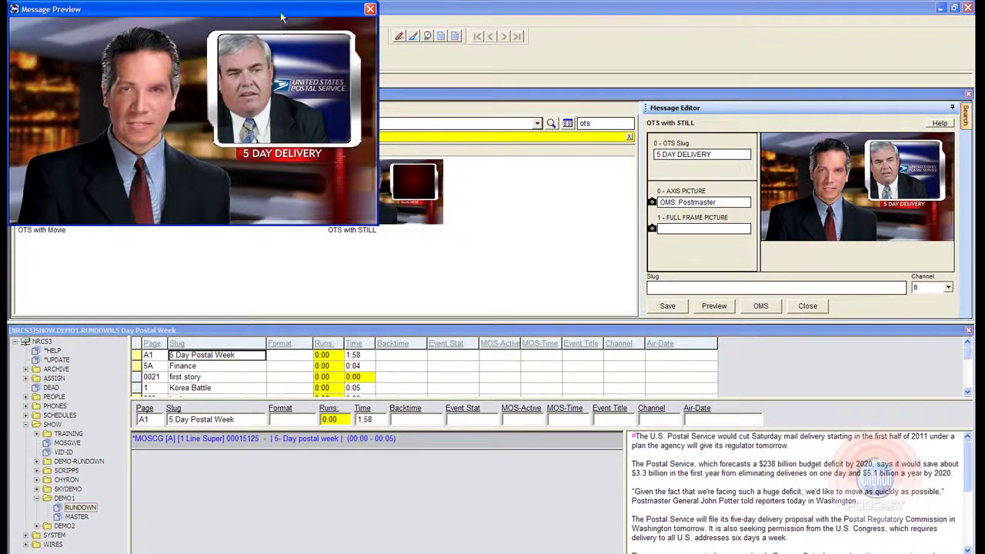
drag(280, 12, 329, 58)
click(419, 55)
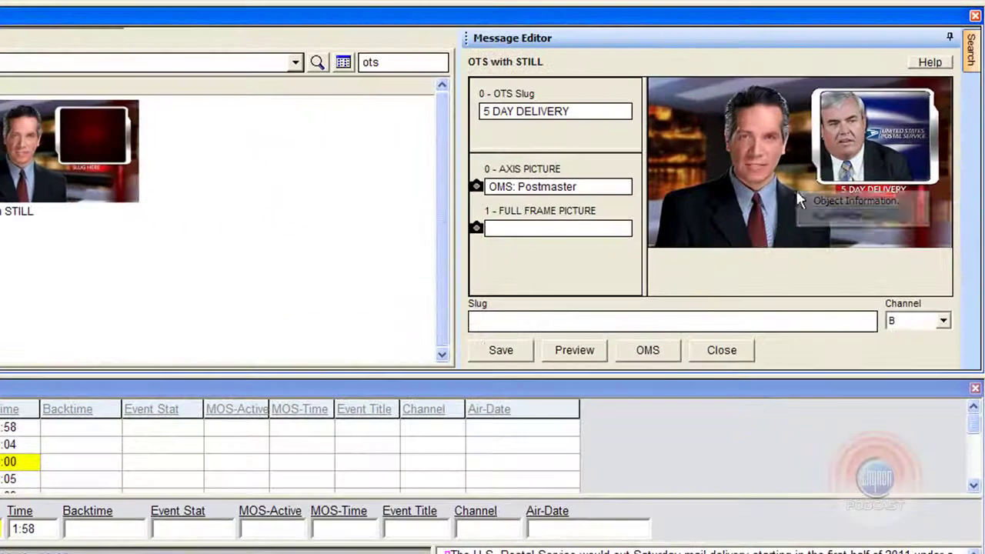
Set the OTS with STILL automation duration to 00:00:10:00 and place it in the story text
right_click(854, 203)
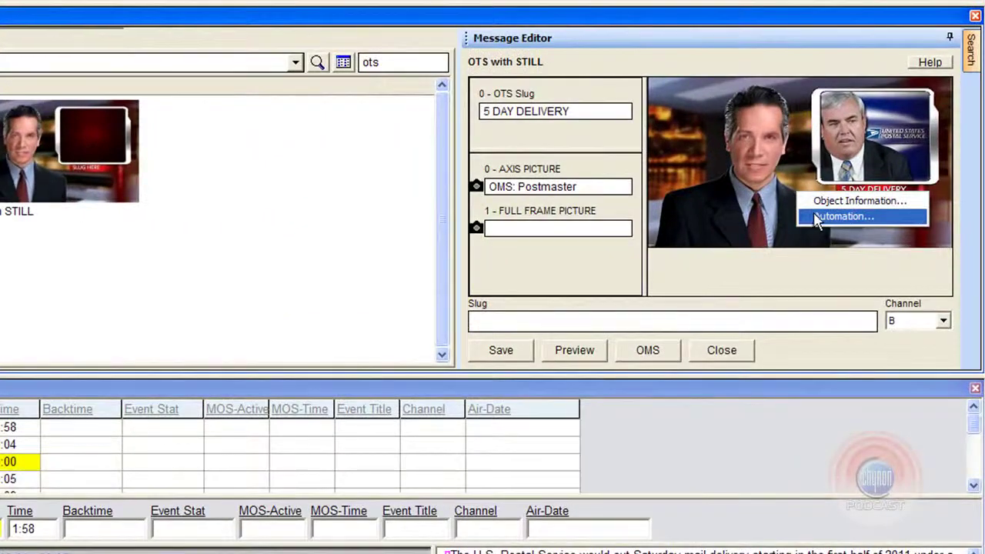
click(879, 221)
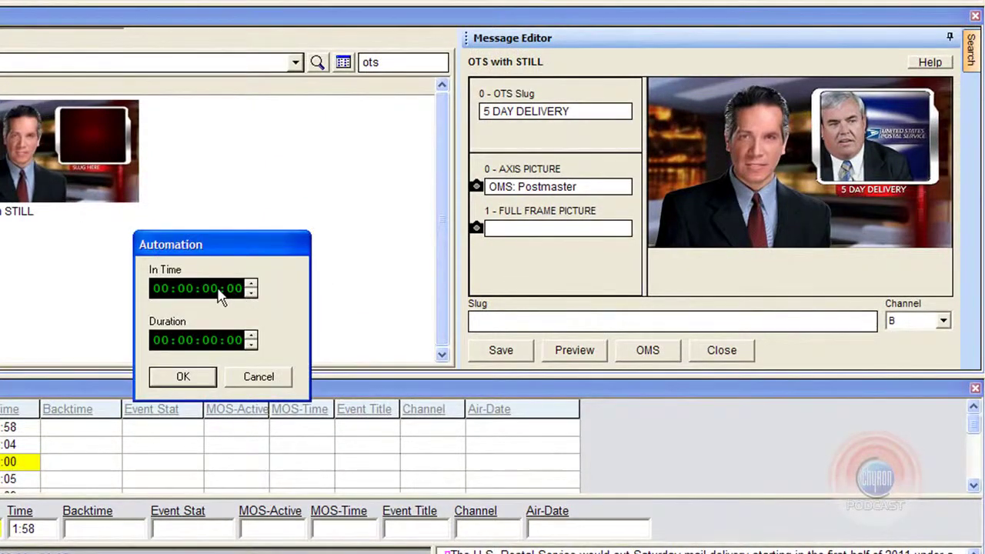
click(208, 342)
text(10)
click(183, 379)
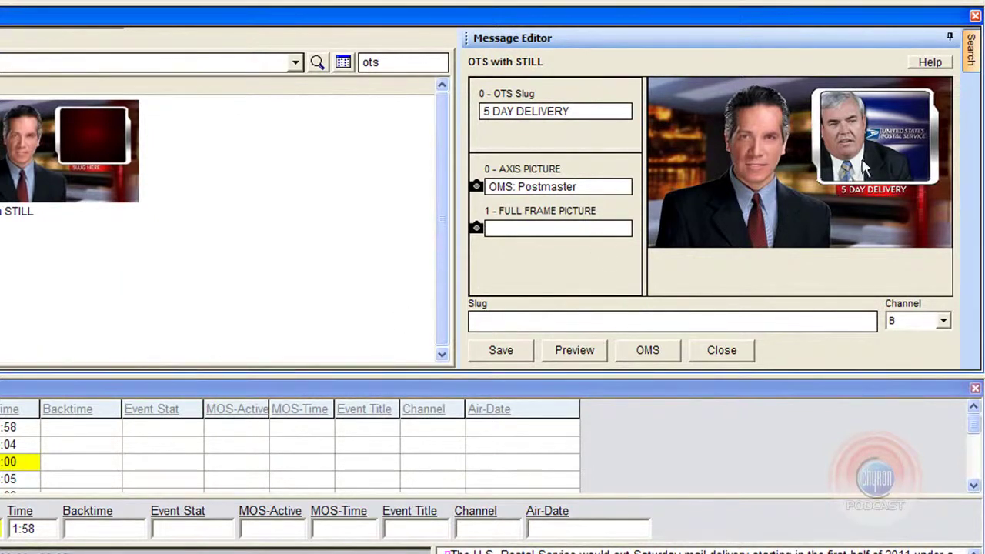
drag(865, 164, 444, 438)
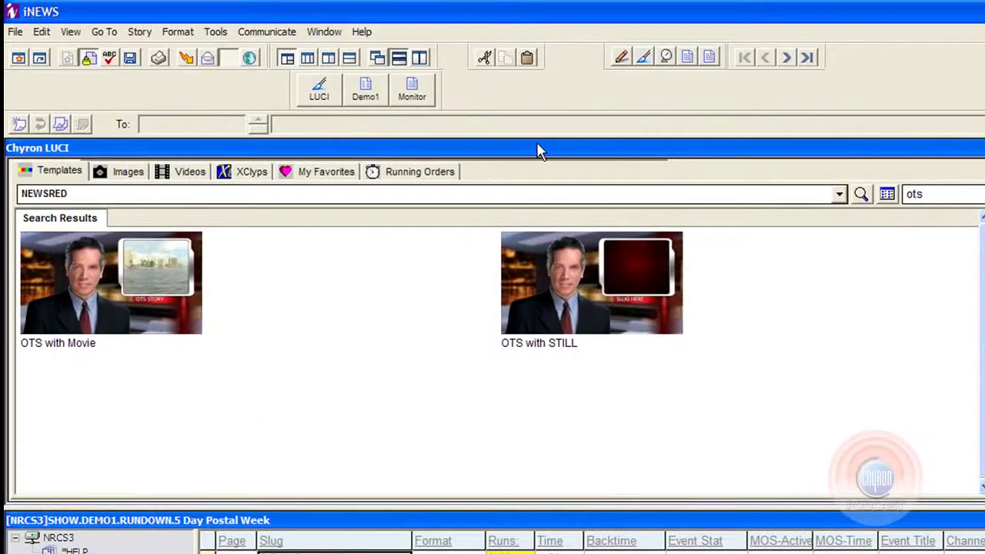
Save the story and check its 1 Line Super and OTS with STILL items in the NRCS3/SHOW.DEMO1.RUNDOWN running order
click(131, 60)
click(410, 176)
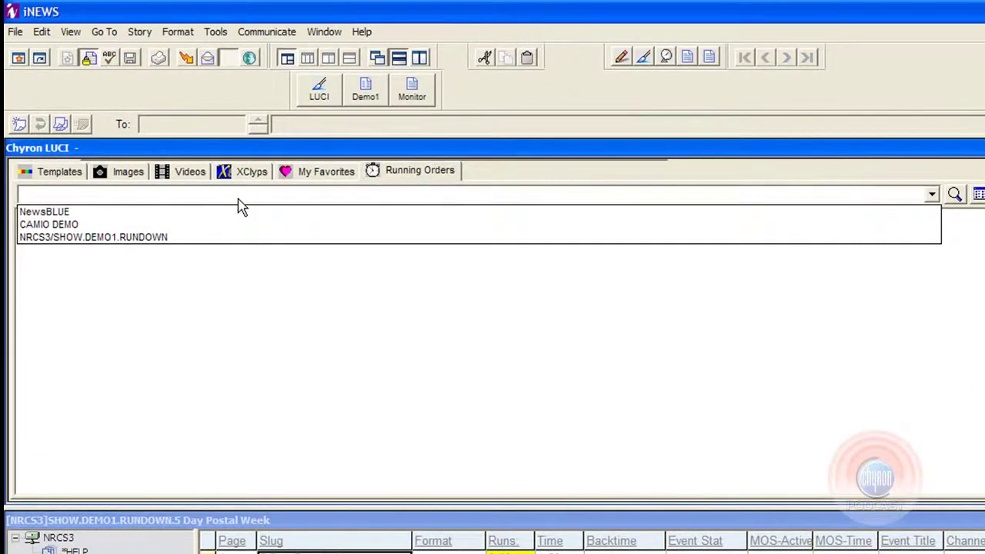
click(165, 237)
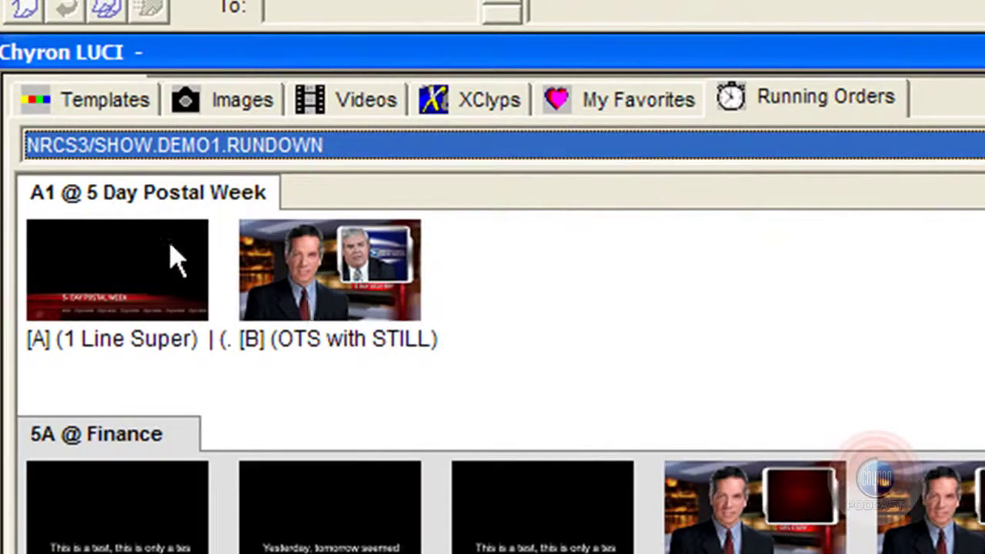
click(127, 299)
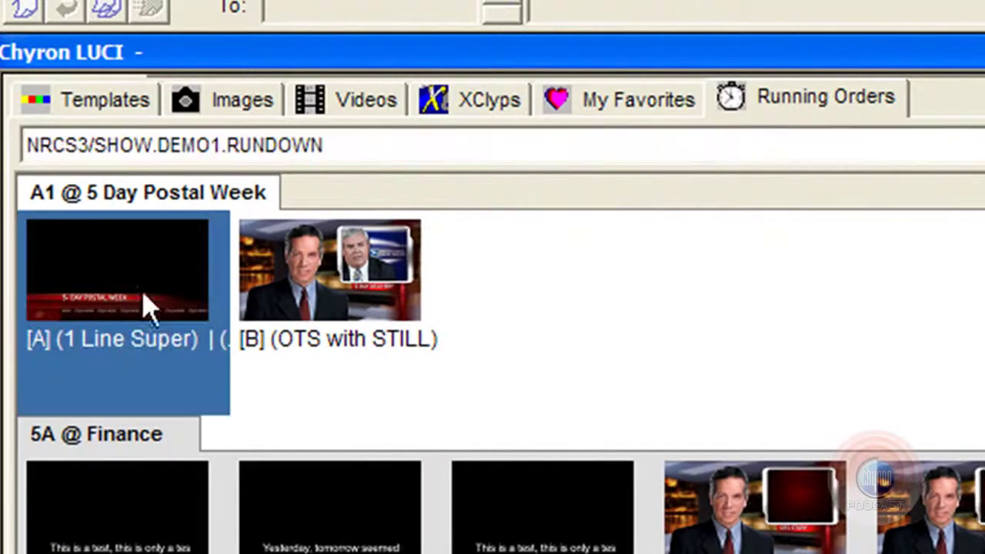
click(329, 297)
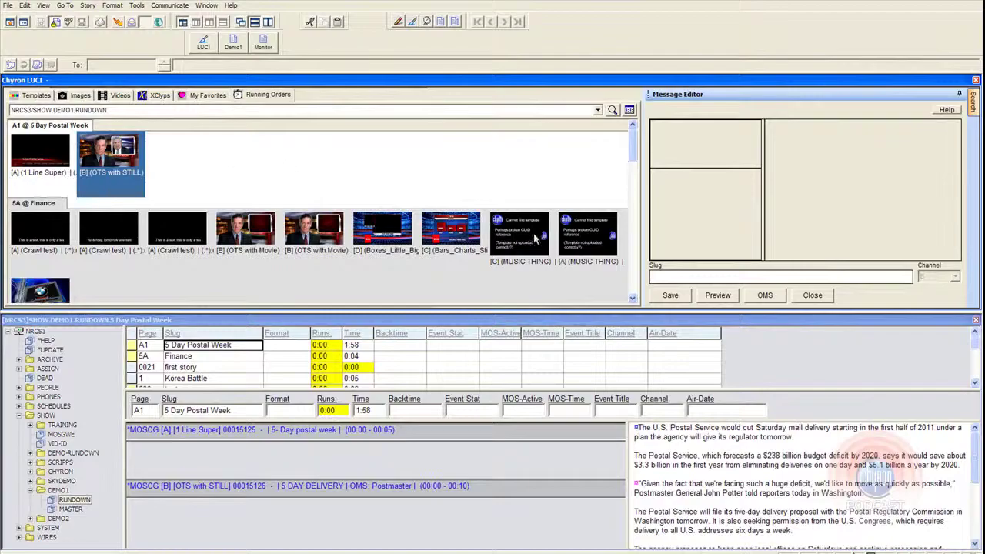